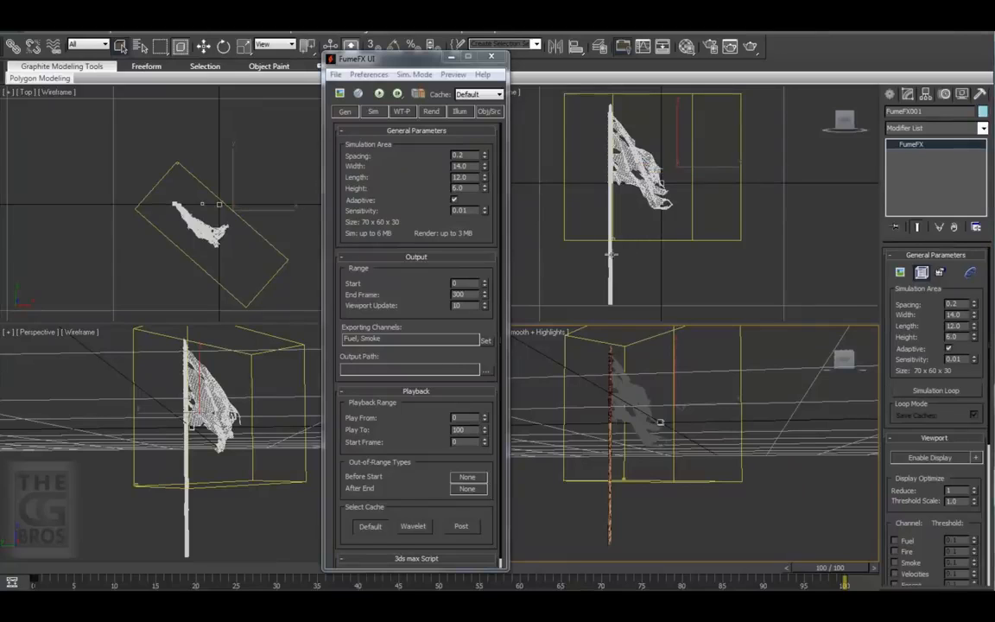
# Set the FumeFX playback range to end at frame 300 and the scene's animation length to 300 frames
pyautogui.doubleClick(456, 430)
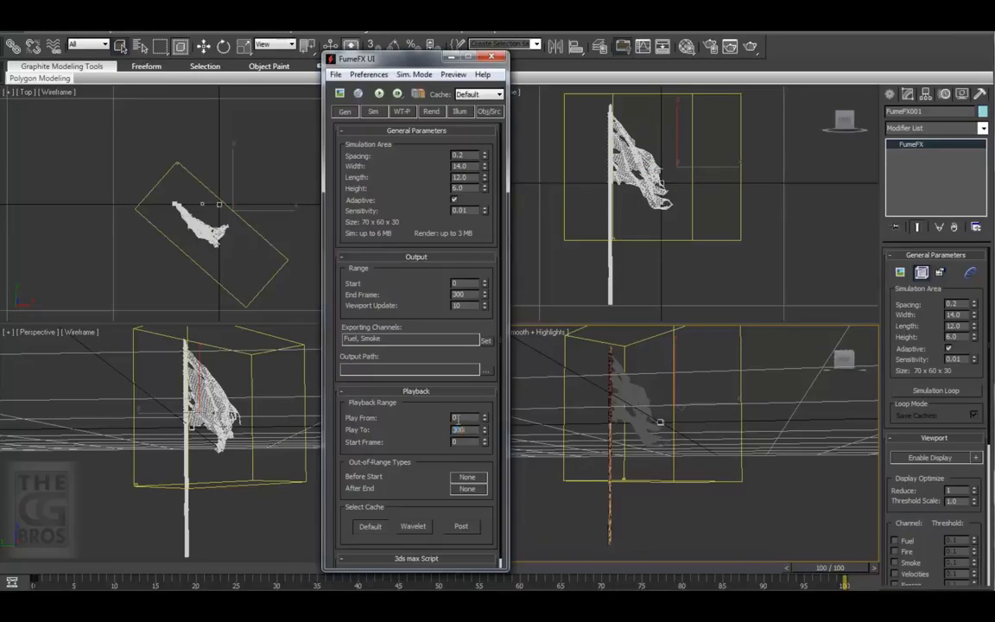
pyautogui.press('Return')
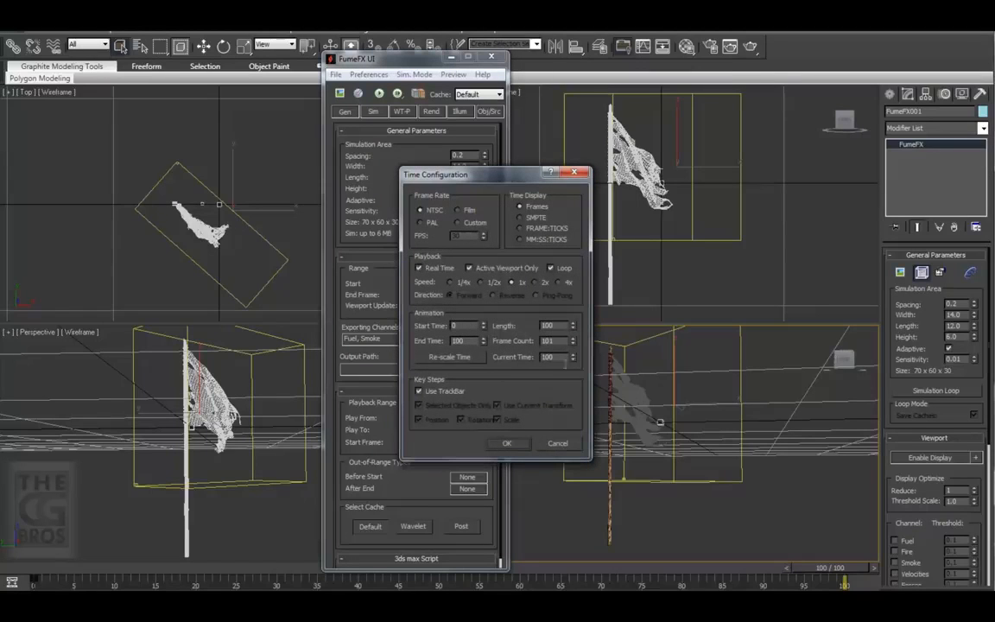
pyautogui.moveTo(563, 325); pyautogui.dragTo(522, 326)
pyautogui.write('300')
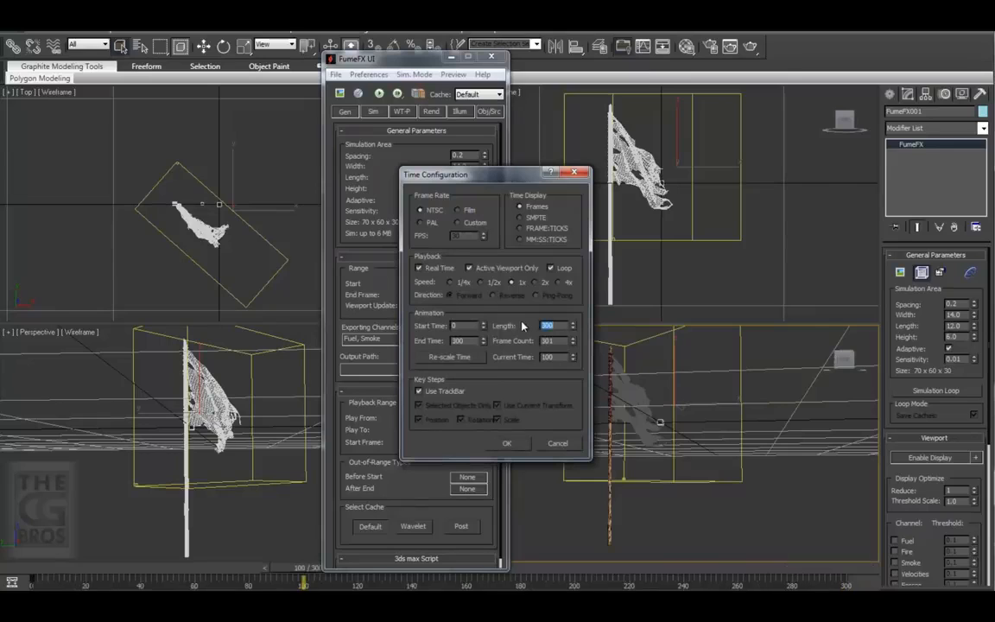
pyautogui.click(507, 443)
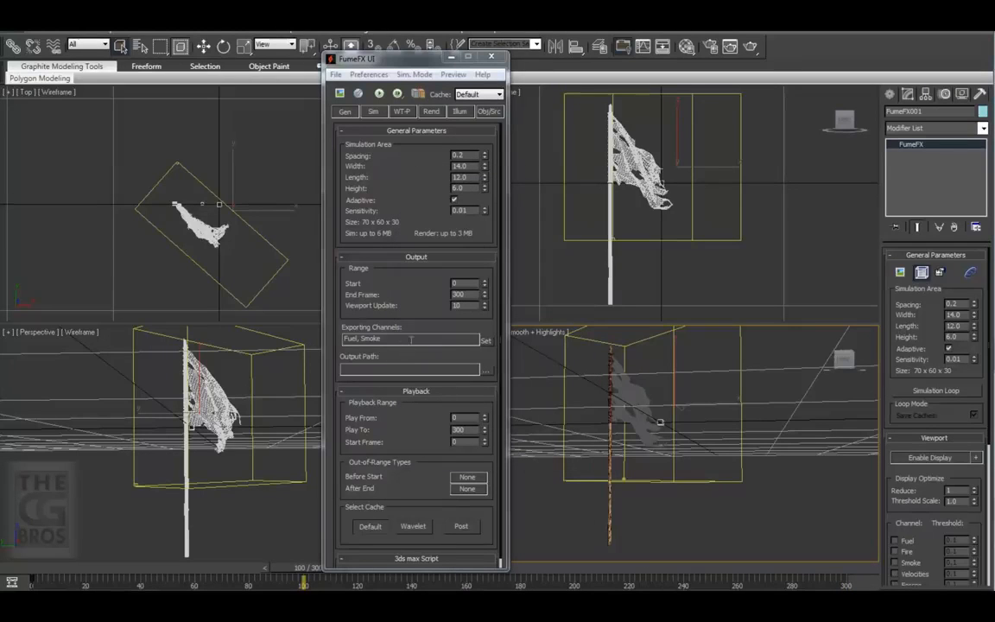
# Try adding Temperature to the exported output channels, and move it back to the excluded channels
pyautogui.click(483, 342)
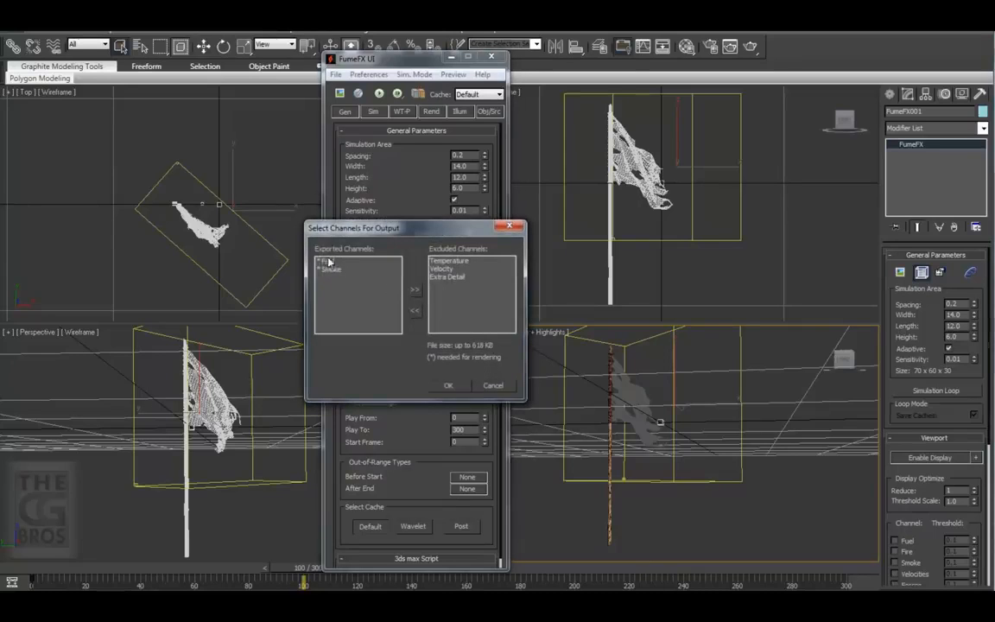
pyautogui.click(448, 277)
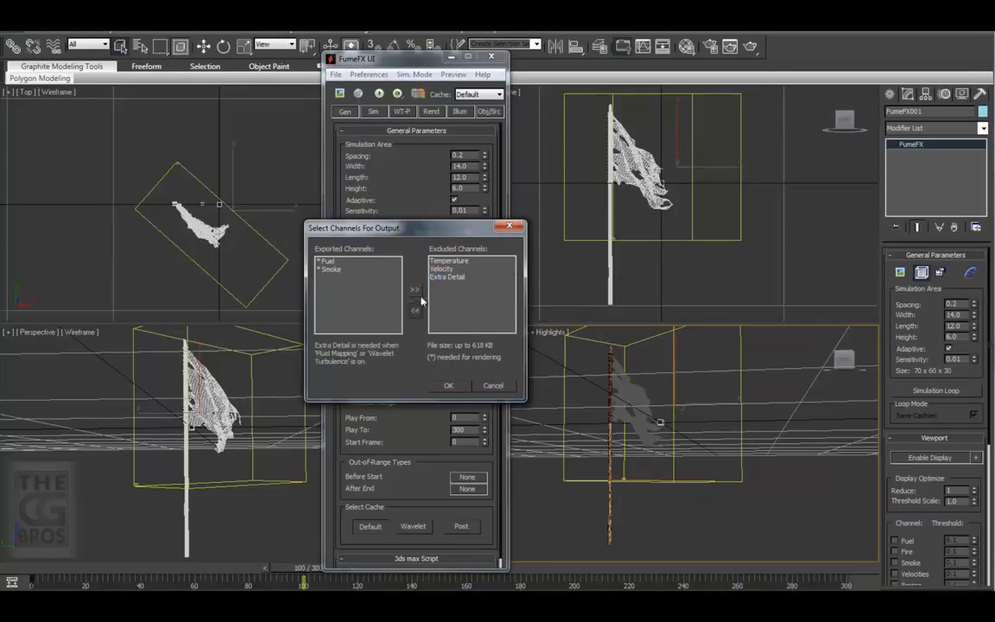
pyautogui.click(350, 270)
pyautogui.click(416, 291)
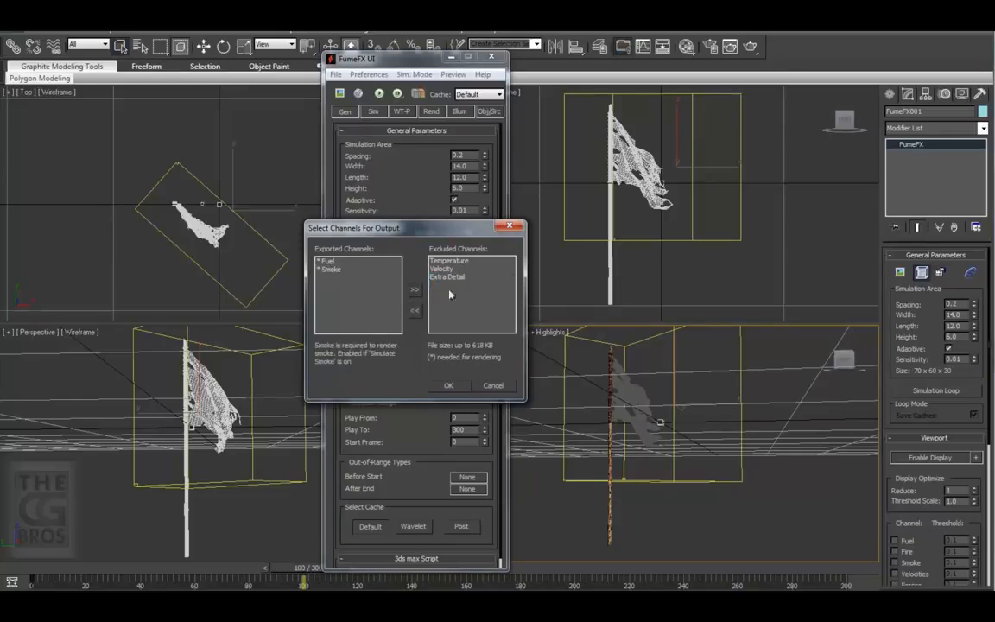
pyautogui.click(449, 260)
pyautogui.click(415, 310)
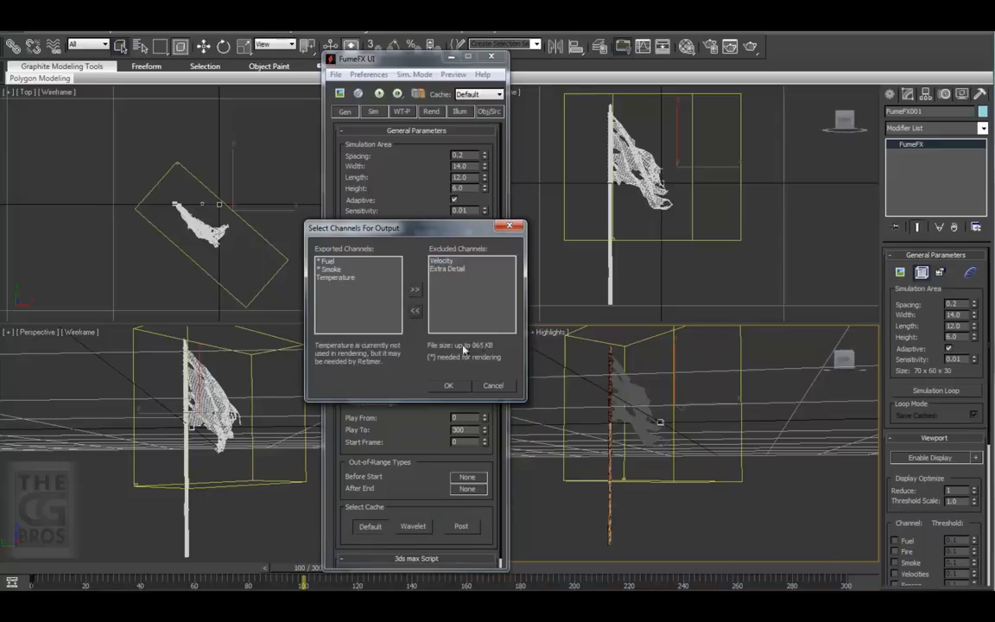
pyautogui.click(385, 279)
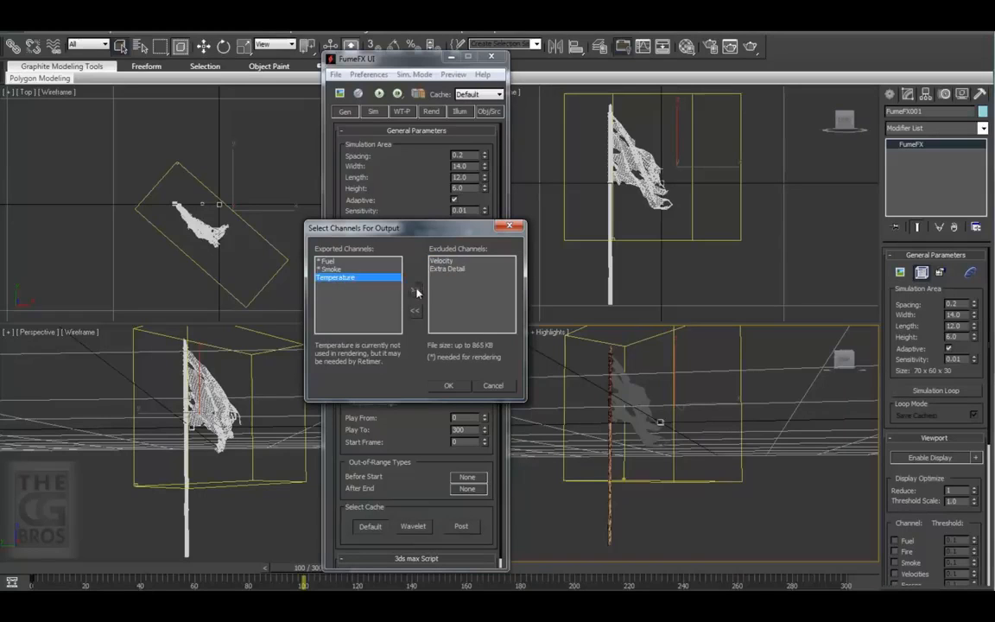
pyautogui.click(416, 291)
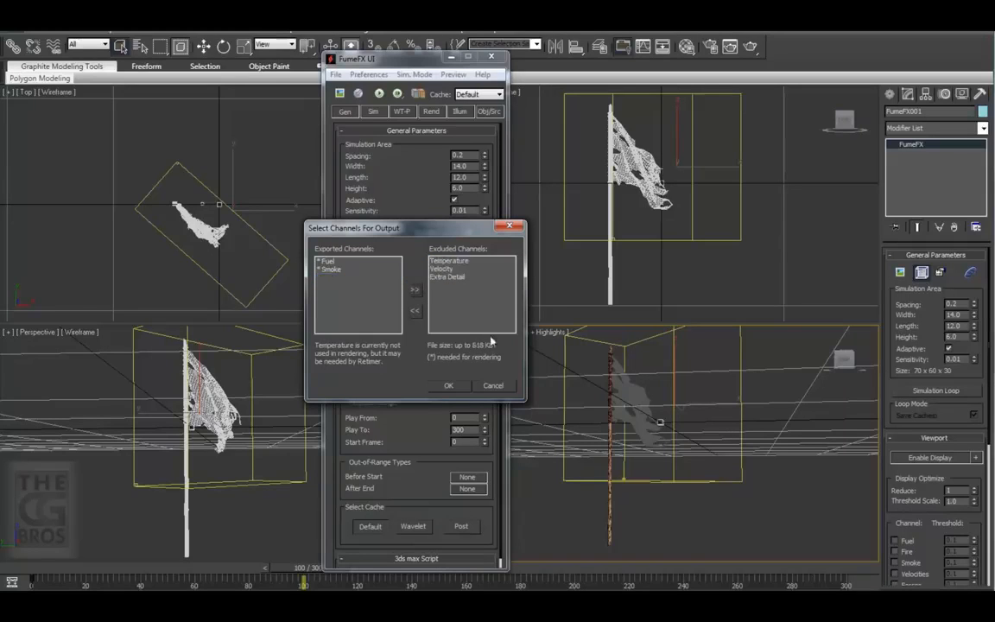
pyautogui.click(449, 386)
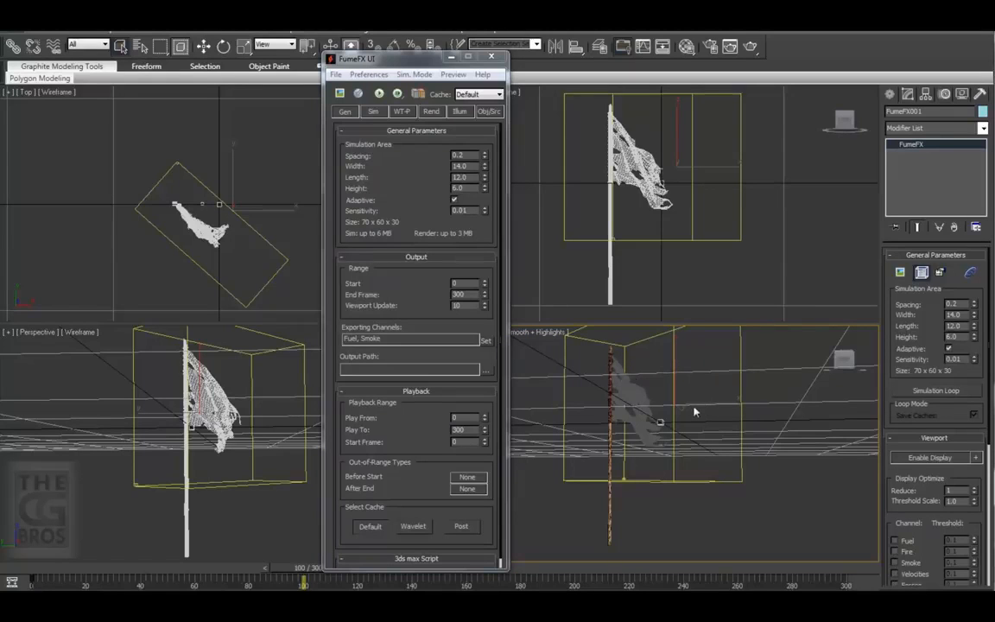
# Create a FumeFX Object Source beside the flag in the Top view, with an icon size of about 7.7
pyautogui.click(896, 95)
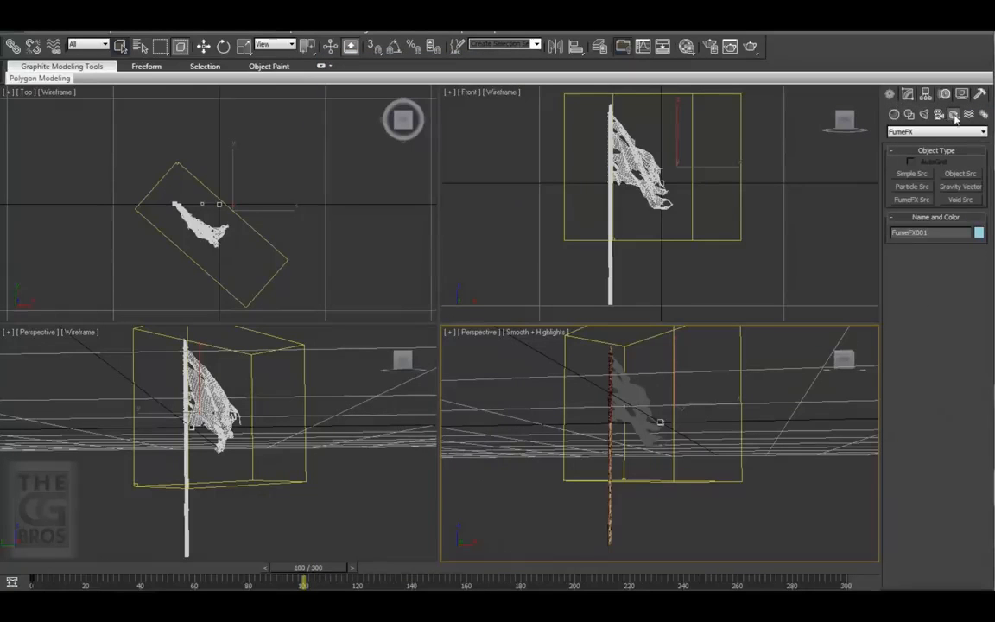
pyautogui.click(967, 132)
pyautogui.click(907, 228)
pyautogui.click(963, 173)
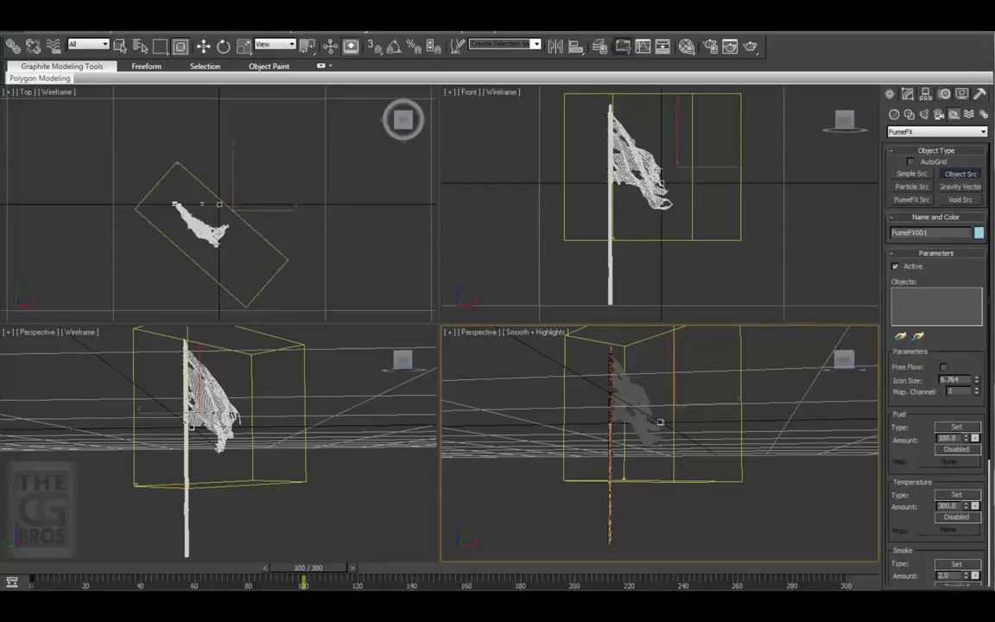
pyautogui.rightClick(372, 239)
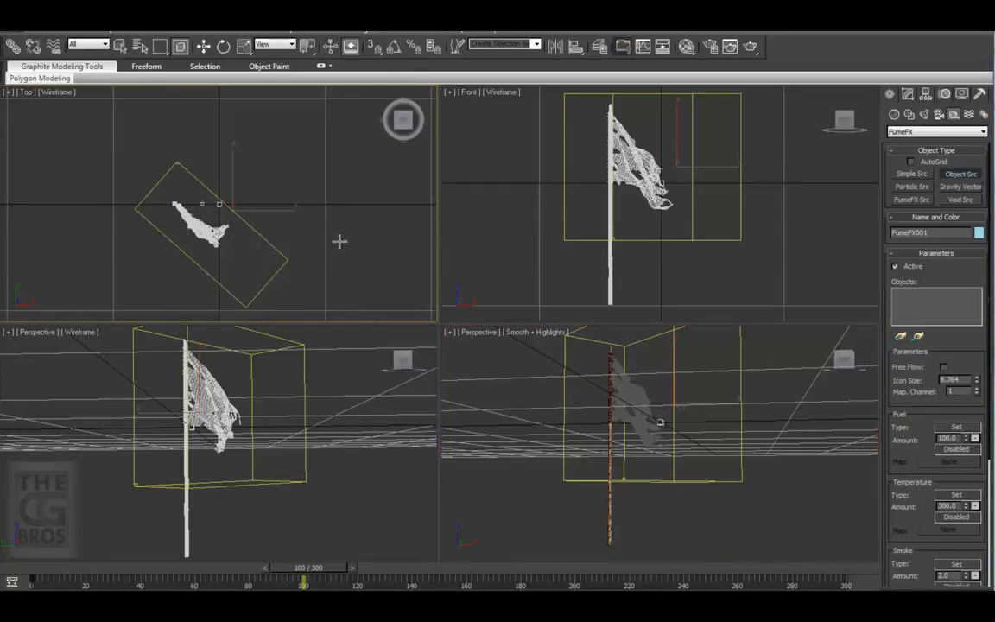
pyautogui.moveTo(341, 239); pyautogui.dragTo(366, 271)
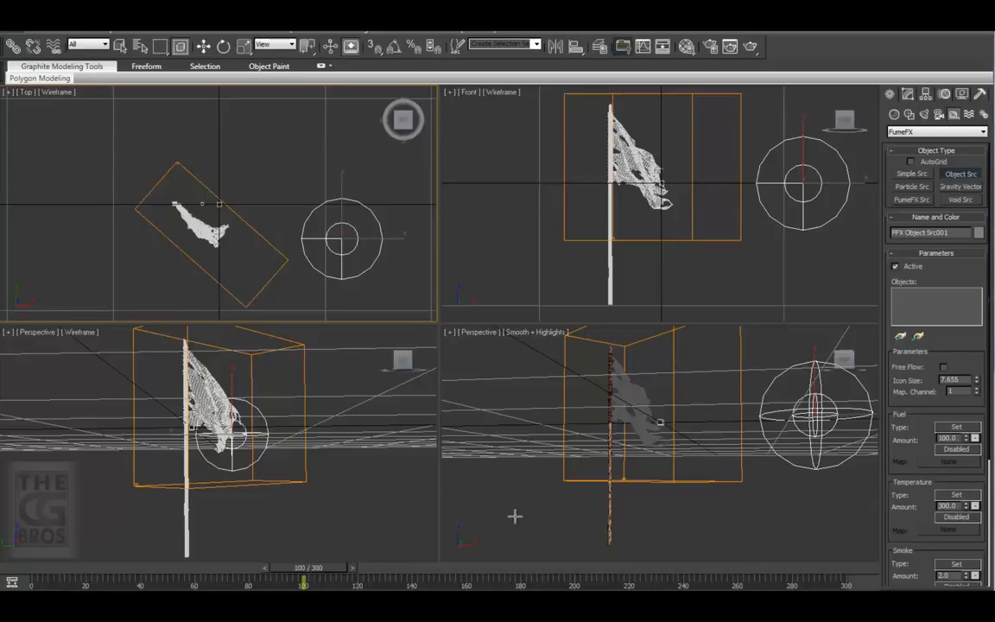
# Assign the flag mesh polySurface2 as the emitting object of the new Object Source
pyautogui.press('1')
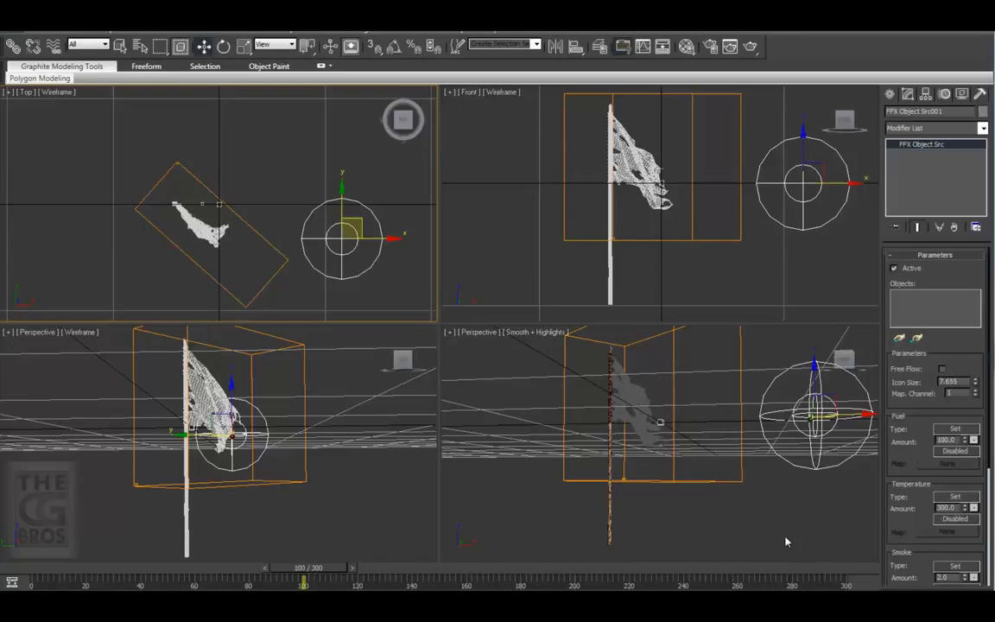
pyautogui.click(900, 339)
pyautogui.click(660, 403)
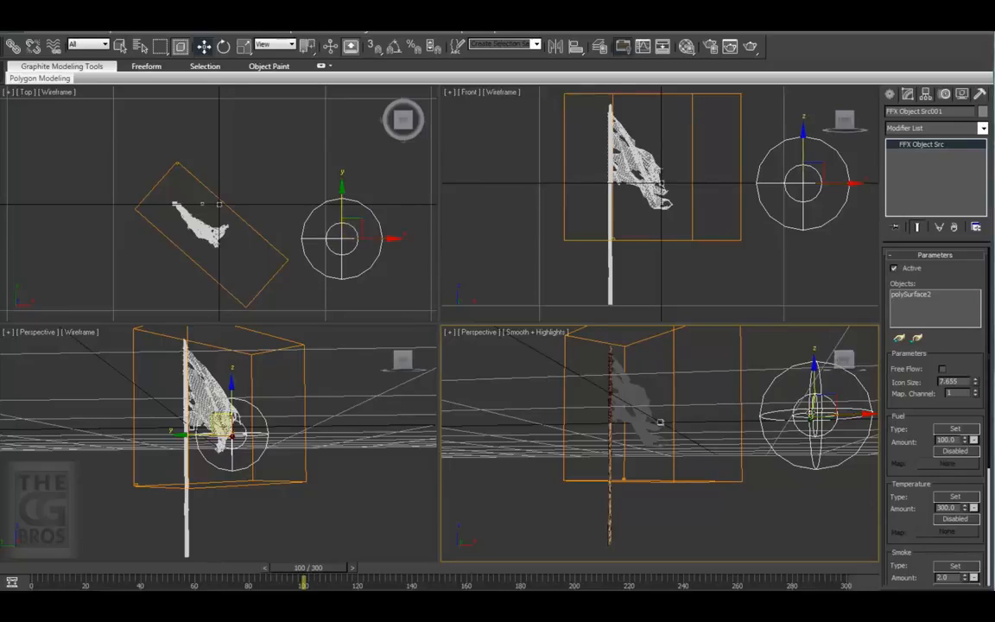
# Add the Object Source to the FumeFX container's list of objects and sources
pyautogui.click(741, 352)
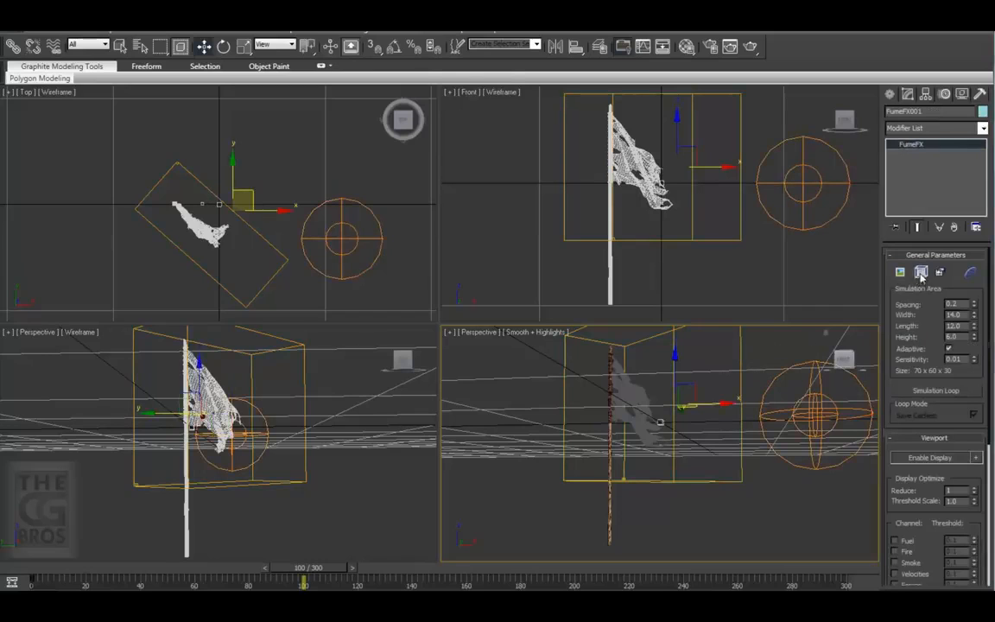
pyautogui.click(921, 273)
pyautogui.click(488, 113)
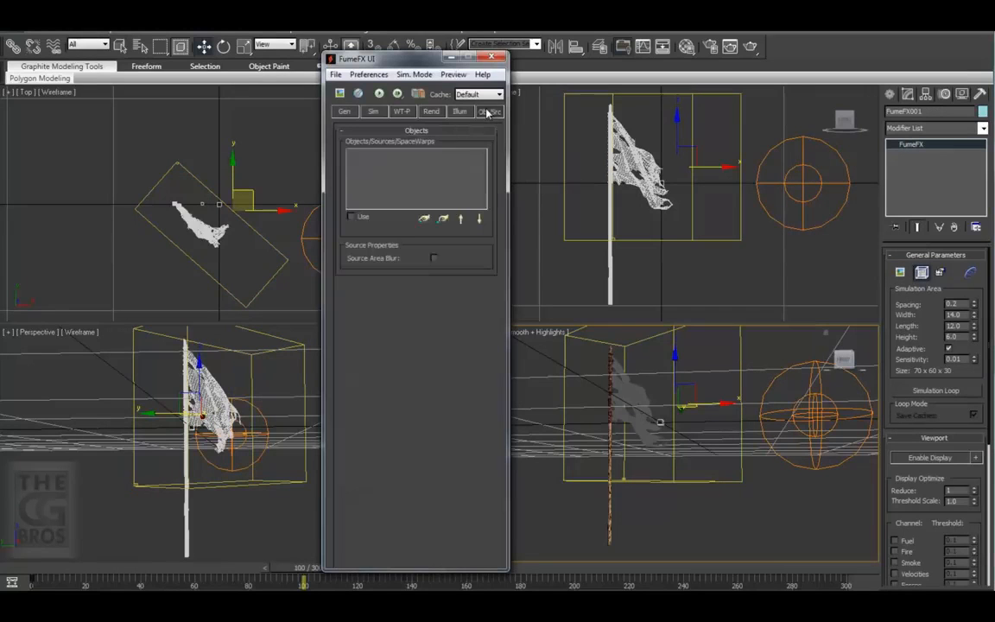
pyautogui.click(424, 219)
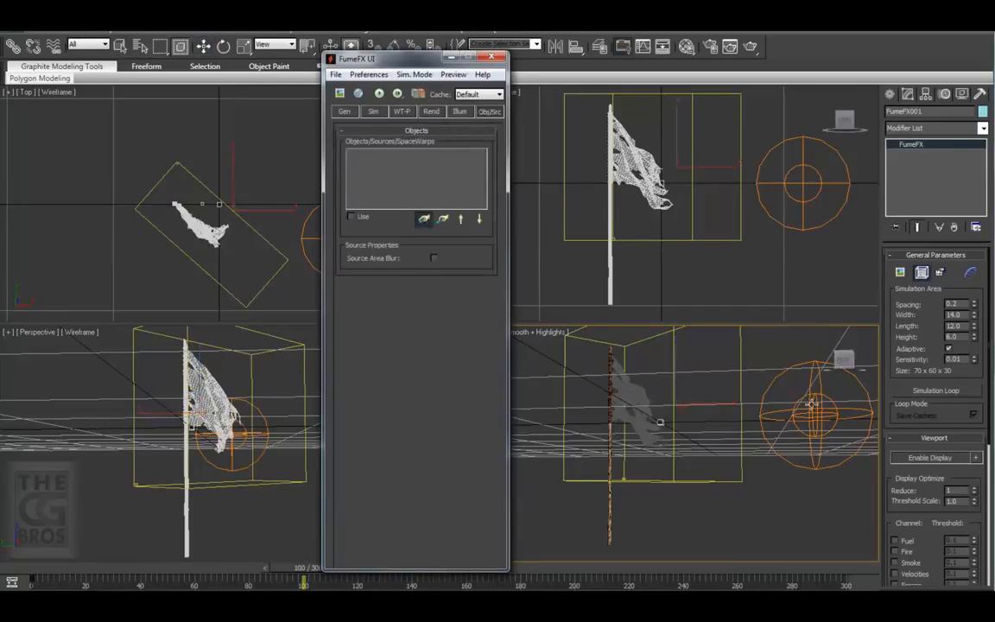
pyautogui.click(817, 407)
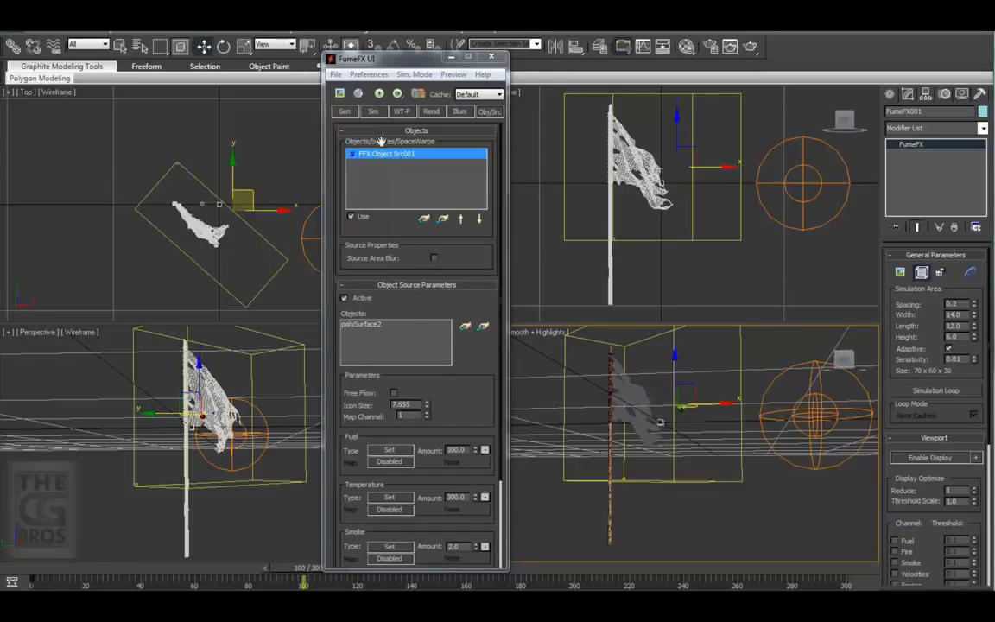
# Open and enlarge the FumeFX output preview, and run the default simulation with its progress window moved aside
pyautogui.click(340, 93)
pyautogui.moveTo(523, 233); pyautogui.dragTo(623, 118)
pyautogui.moveTo(666, 289); pyautogui.dragTo(827, 431)
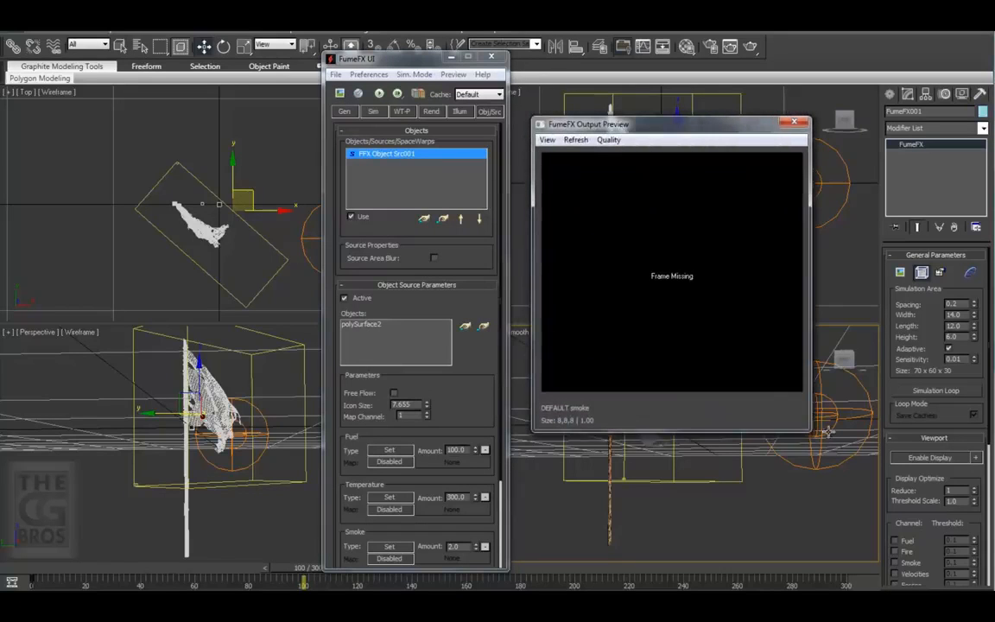
pyautogui.click(378, 94)
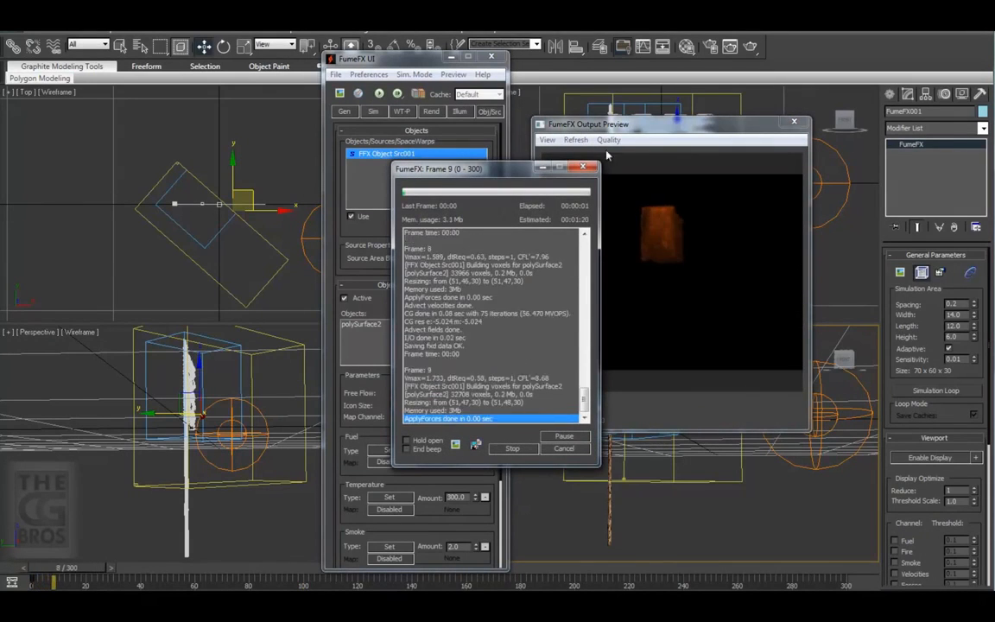
pyautogui.moveTo(505, 176); pyautogui.dragTo(188, 246)
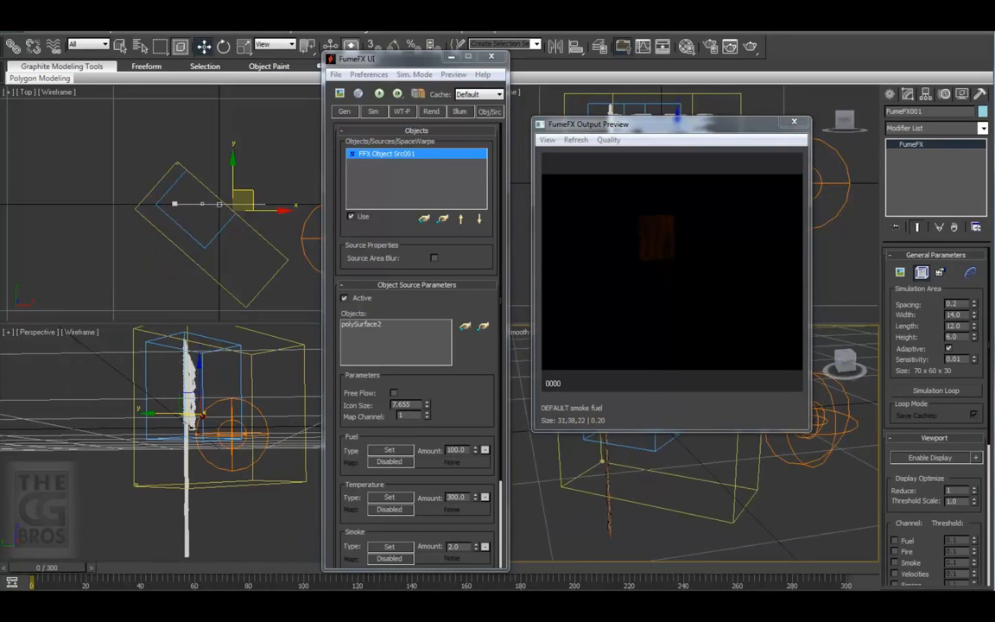
# Play back the simulated fire on the flag and examine it from several angles and distances in the output preview
pyautogui.press('/')
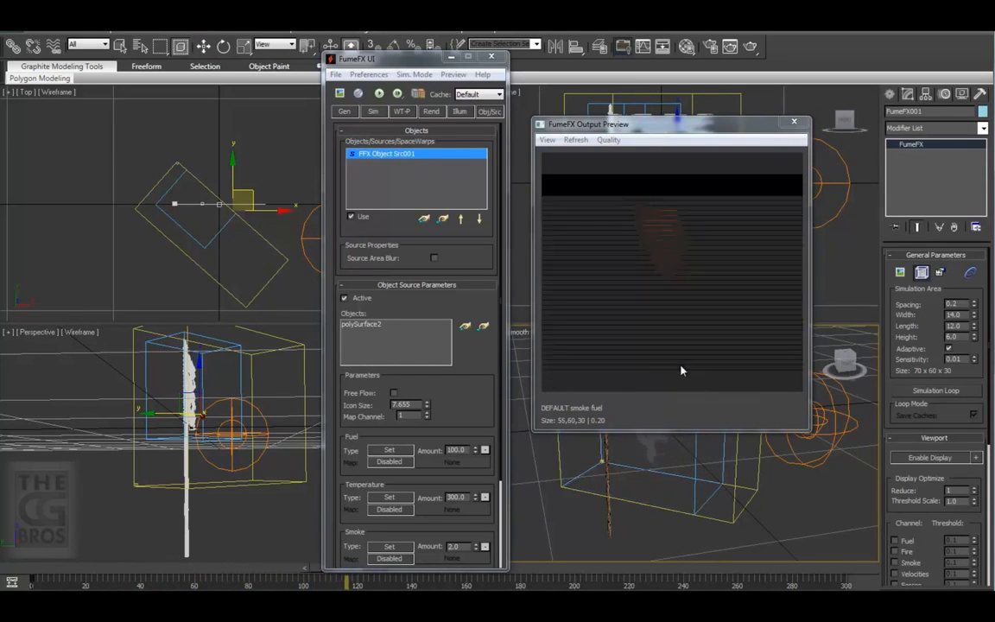
pyautogui.click(452, 74)
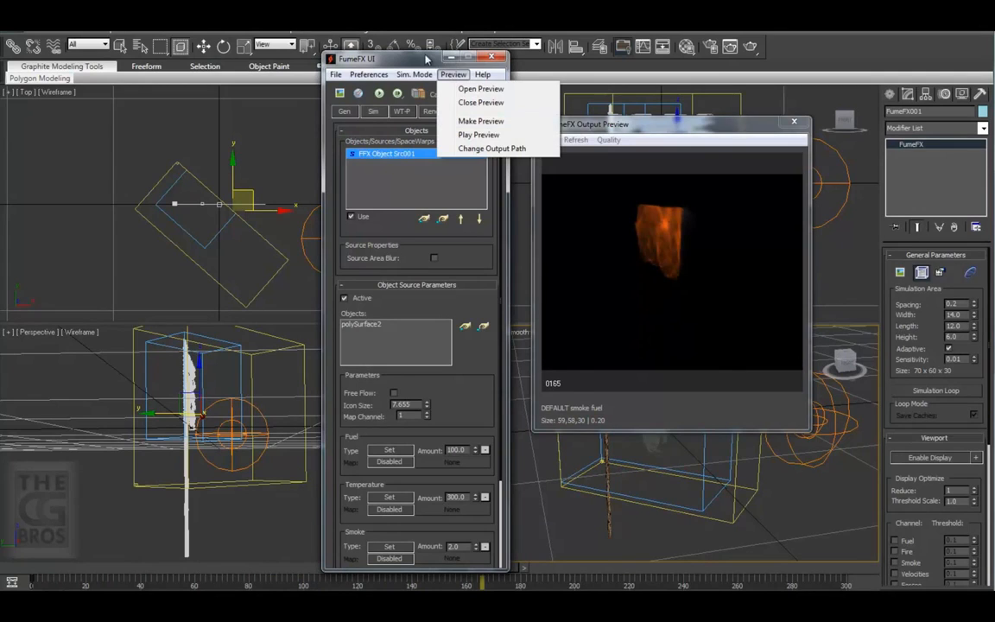
pyautogui.click(426, 59)
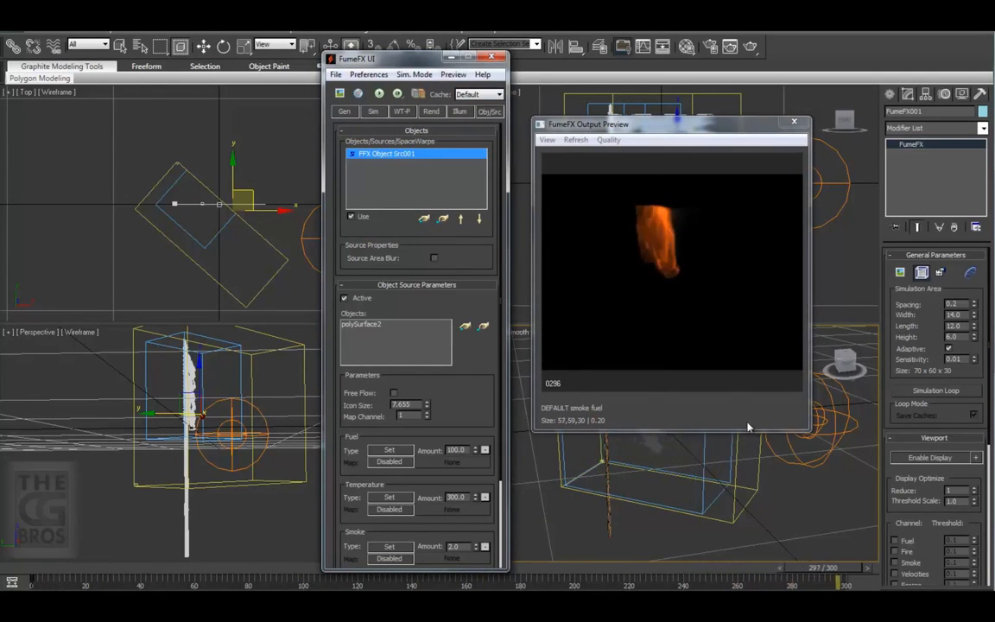
pyautogui.click(963, 596)
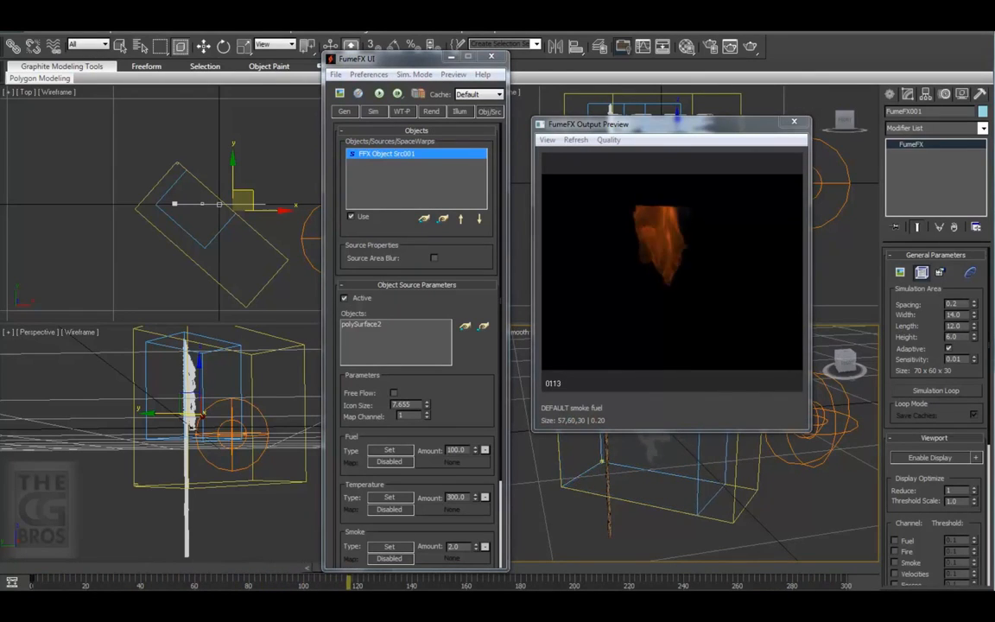
pyautogui.moveTo(775, 483); pyautogui.dragTo(792, 515, button='middle')
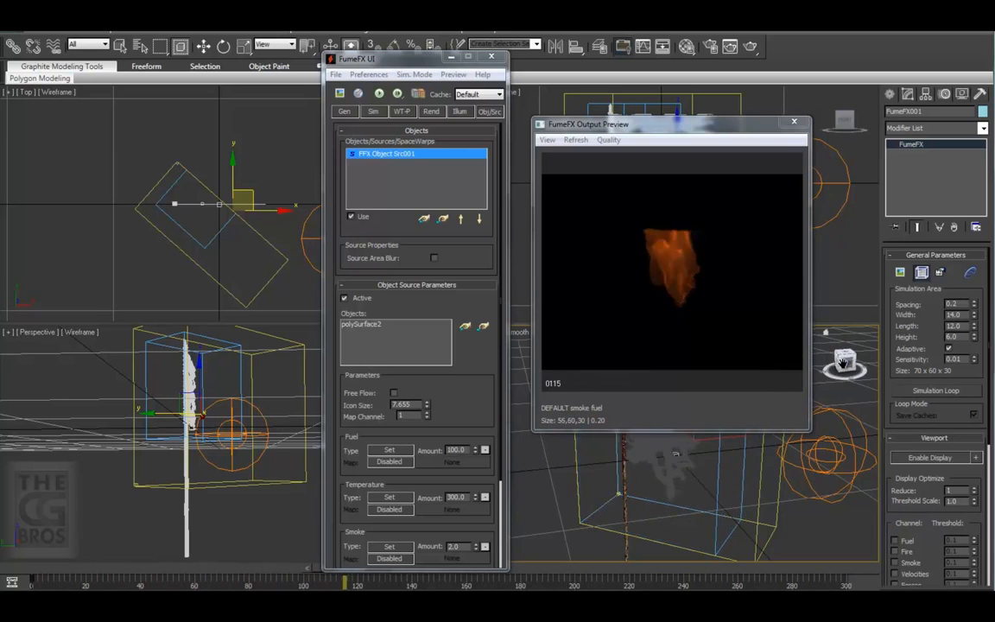
pyautogui.moveTo(843, 363); pyautogui.dragTo(775, 365)
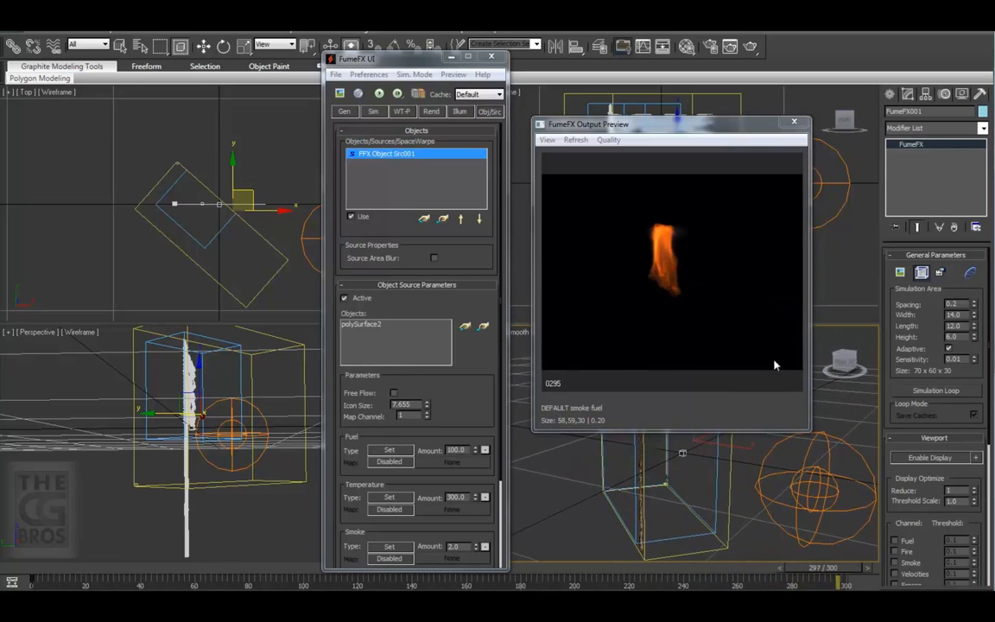
pyautogui.keyDown('ctrl'); pyautogui.keyDown('alt'); pyautogui.moveTo(770, 518); pyautogui.dragTo(773, 457, button='middle'); pyautogui.keyUp('alt'); pyautogui.keyUp('ctrl')
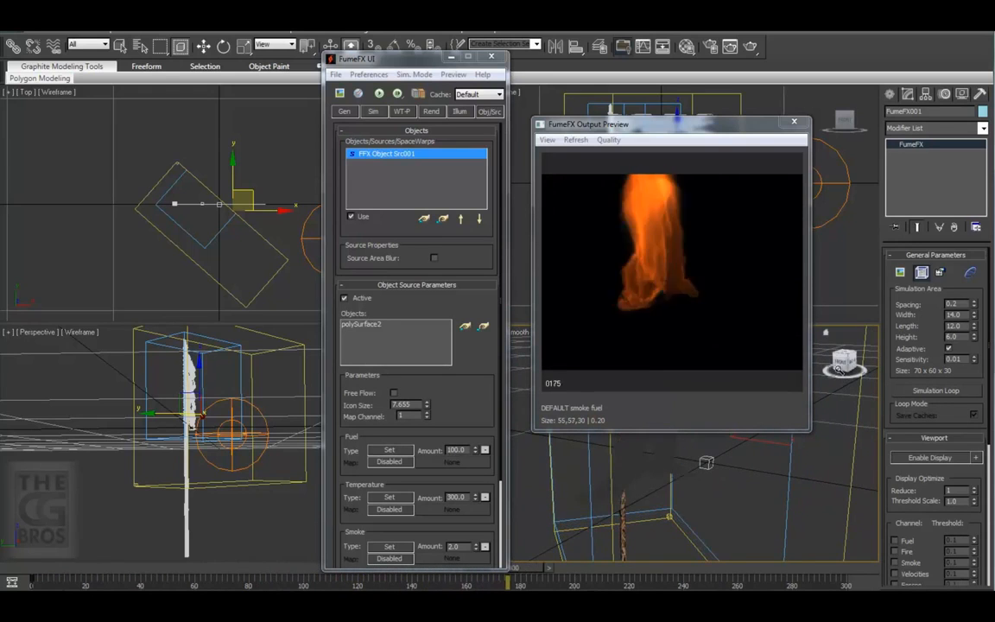
pyautogui.moveTo(839, 369); pyautogui.dragTo(845, 384)
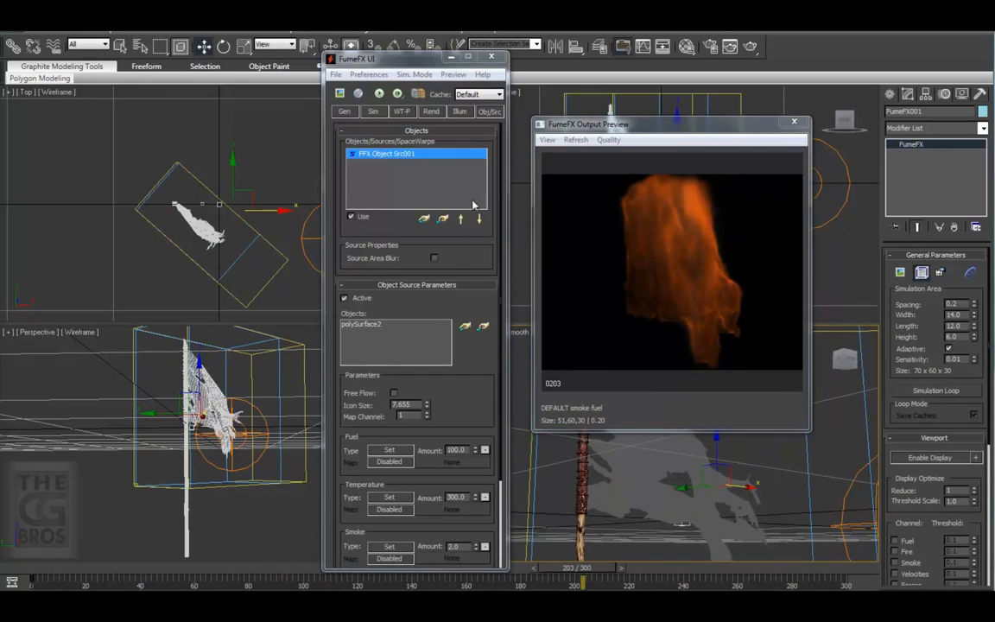
# Look through the simulation settings, covering the solver, system, turbulence noise, fuel, smoke and temperature parameters
pyautogui.click(371, 112)
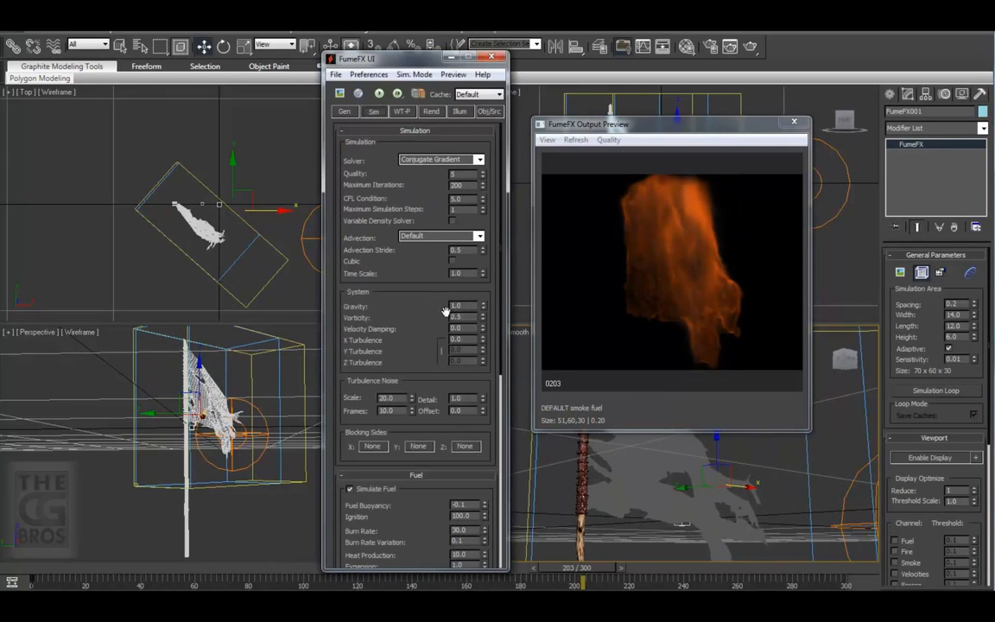
pyautogui.scroll(-3, 412, 341)
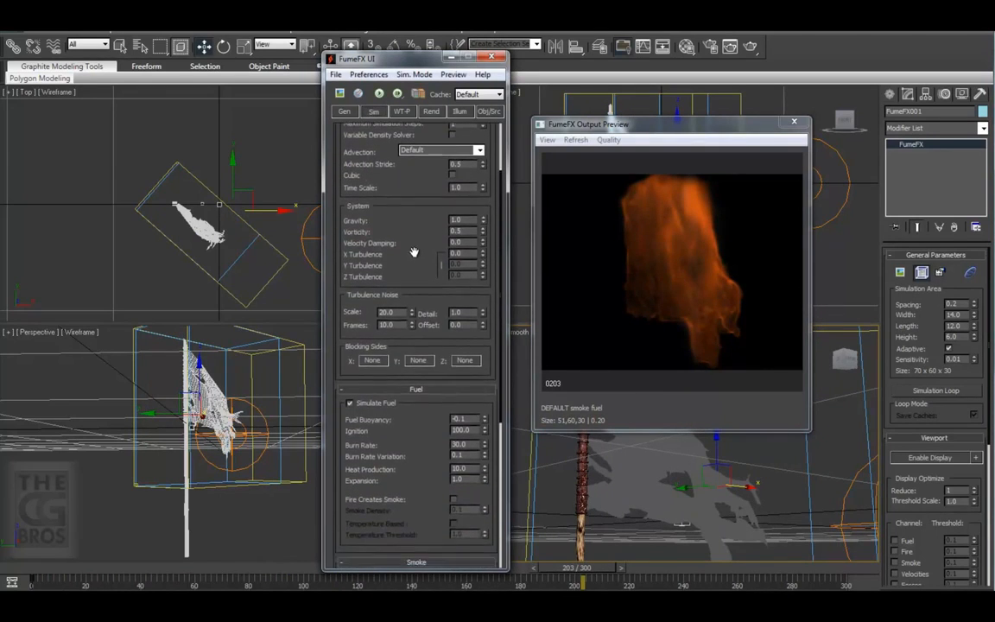
pyautogui.moveTo(429, 427); pyautogui.dragTo(428, 182)
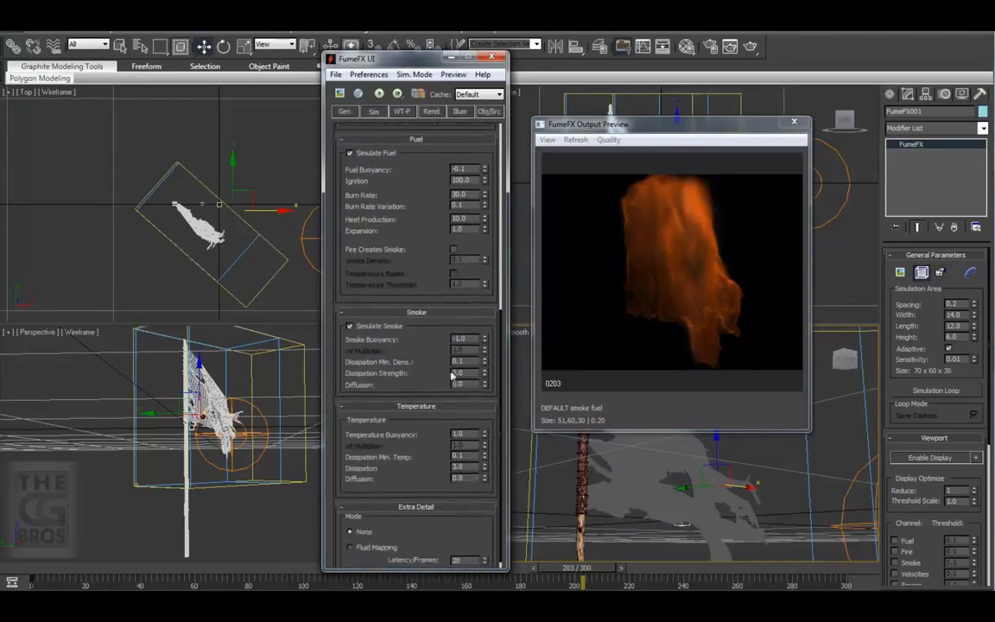
pyautogui.moveTo(448, 454); pyautogui.dragTo(462, 621)
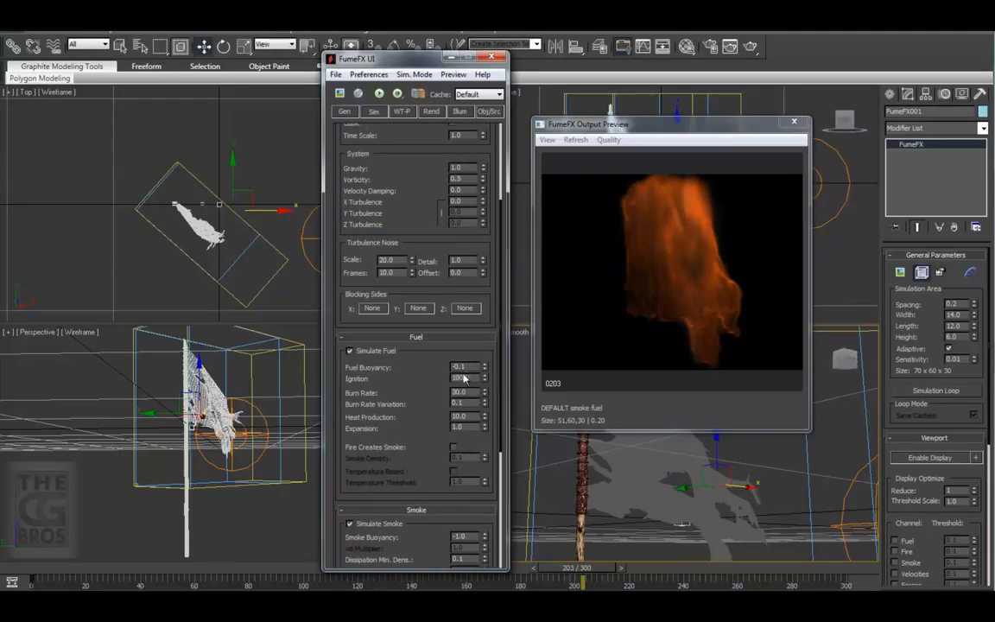
pyautogui.scroll(4, 380, 363)
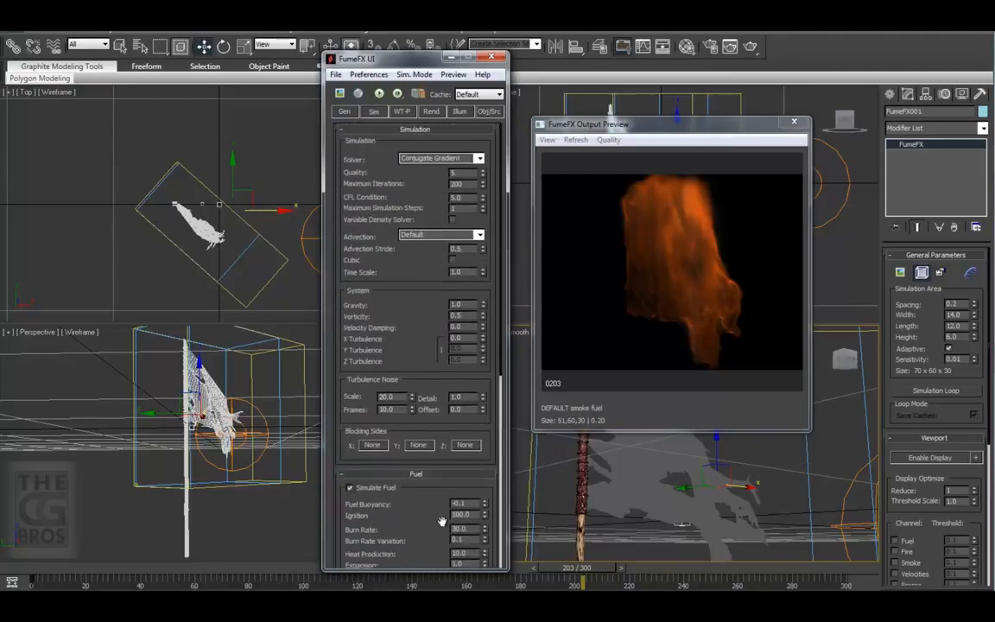
pyautogui.moveTo(383, 174); pyautogui.dragTo(372, 237)
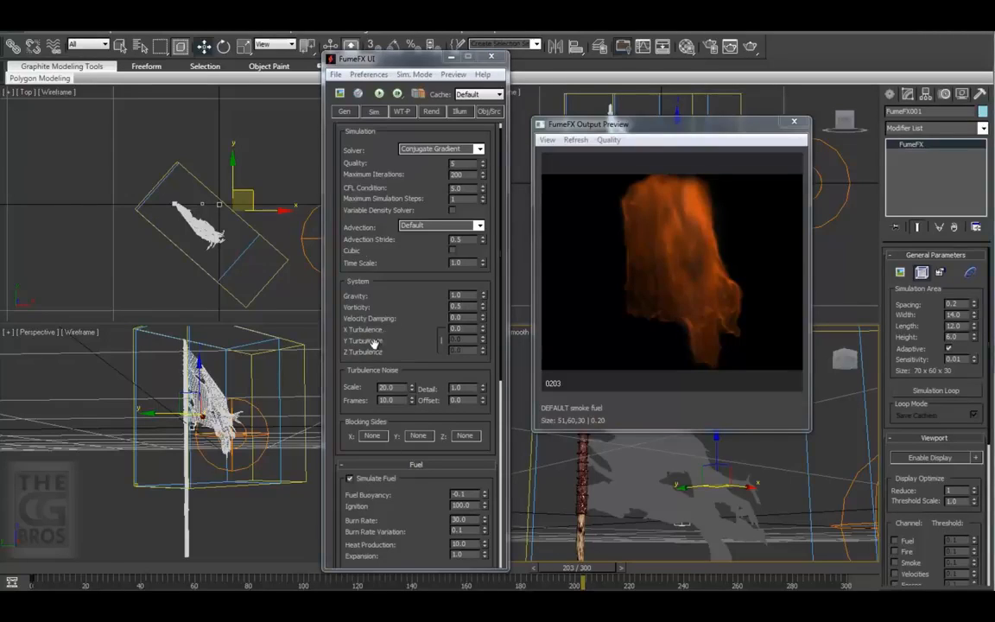
# Try adjusting the Y and Z turbulence separately with the axes unlinked, and link the turbulence axes again
pyautogui.click(442, 342)
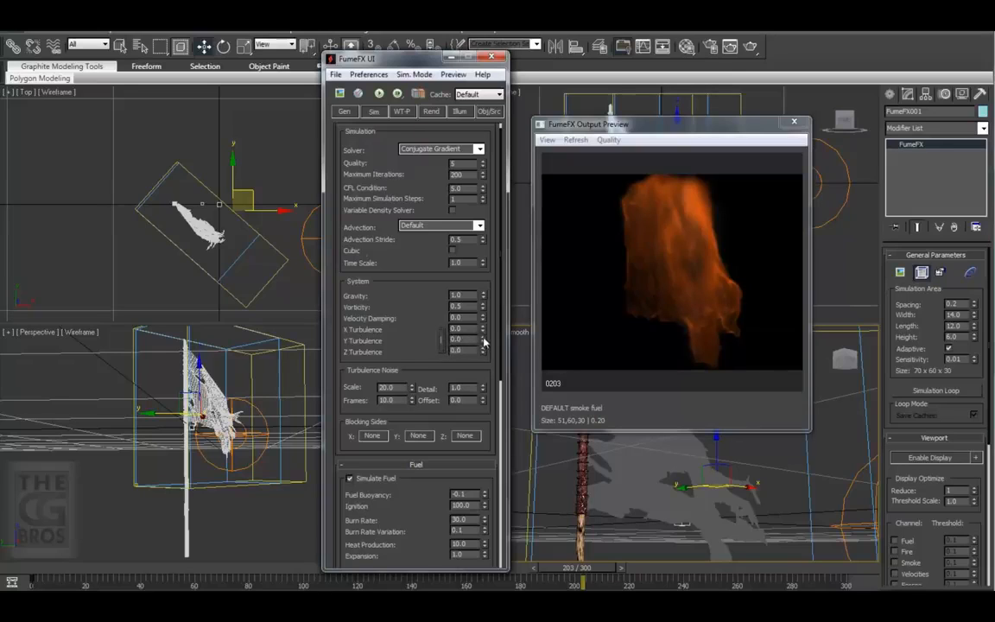
pyautogui.moveTo(483, 340); pyautogui.dragTo(483, 313)
pyautogui.moveTo(484, 351); pyautogui.dragTo(482, 336)
pyautogui.click(442, 341)
# Set the X turbulence to 0.3 with the three turbulence axes linked
pyautogui.moveTo(471, 329); pyautogui.dragTo(433, 329)
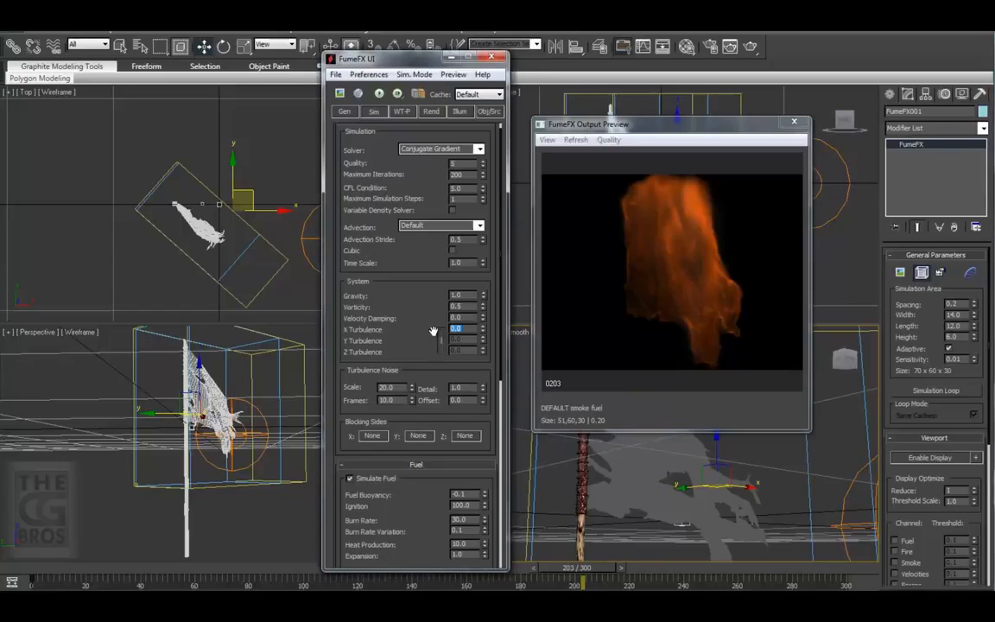
pyautogui.write('0.3')
pyautogui.press('Return')
pyautogui.click(355, 461)
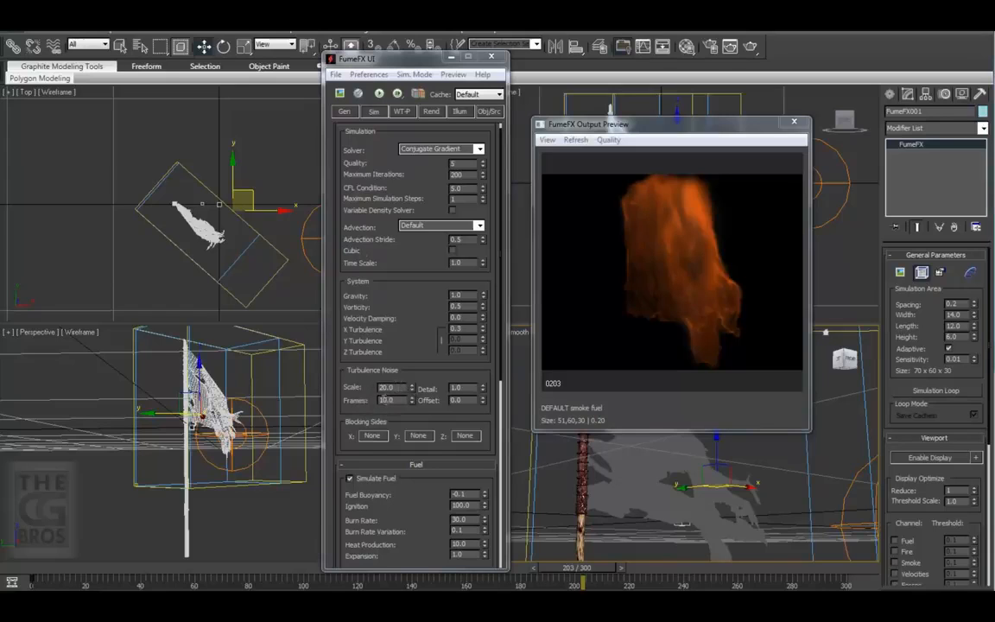
# Set the turbulence noise detail to 5.0
pyautogui.doubleClick(397, 403)
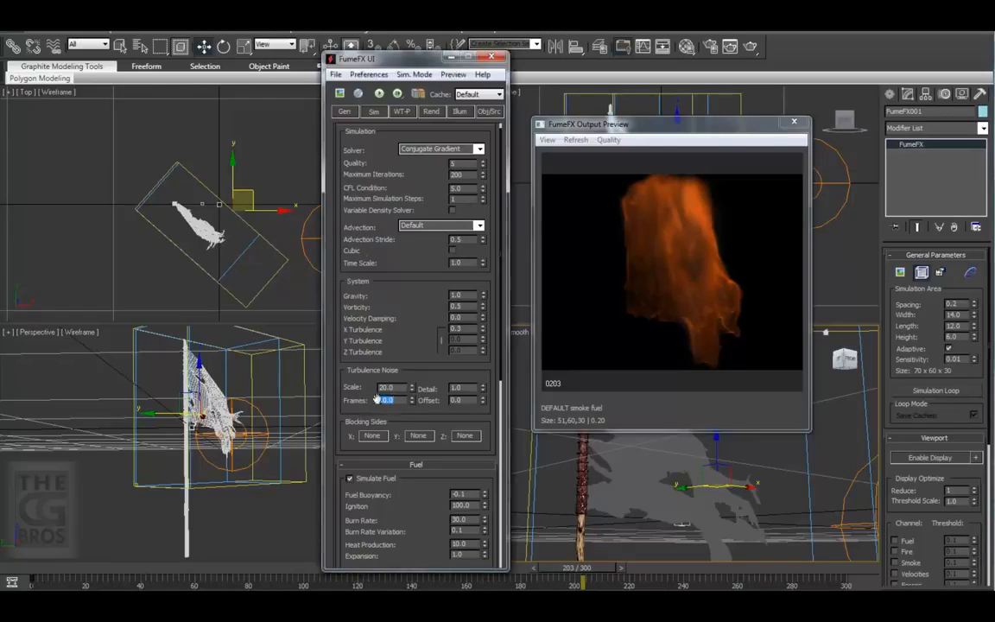
pyautogui.doubleClick(470, 388)
pyautogui.press('Return')
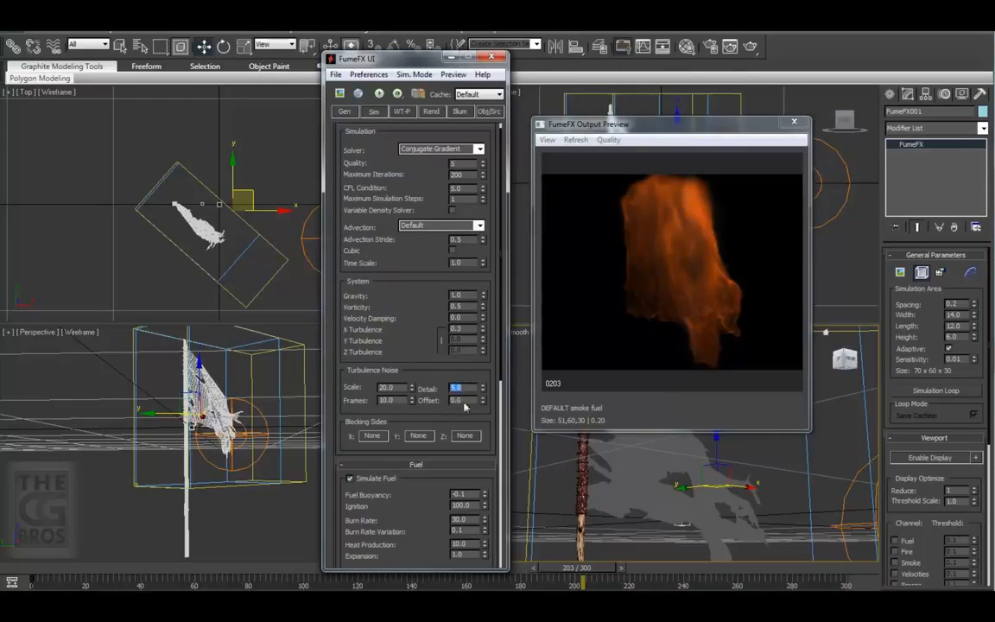